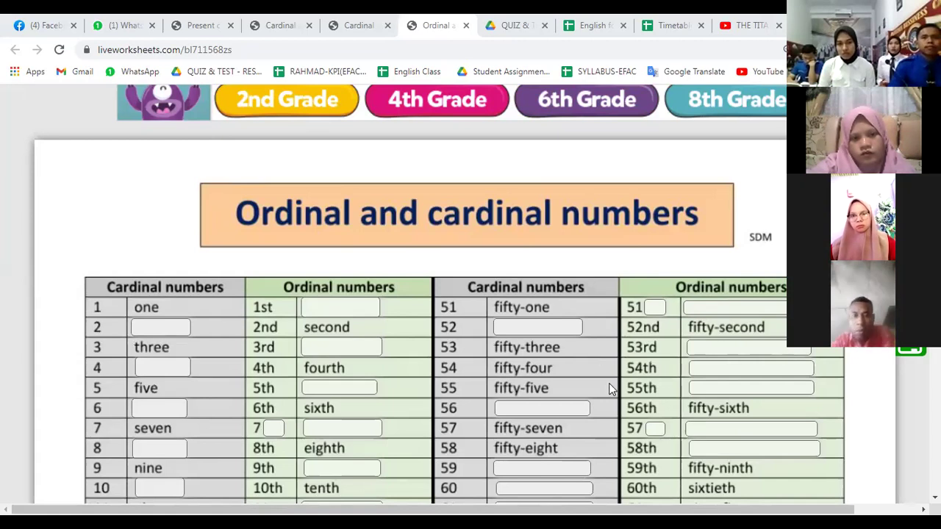
Fill in "first" as the ordinal word for 1st and "two" as the cardinal word for 2
{"action": "left_click", "coordinate": [571, 405]}
{"action": "scroll", "coordinate": [571, 399], "scroll_direction": "down", "scroll_amount": 1}
{"action": "scroll", "coordinate": [571, 398], "scroll_direction": "down", "scroll_amount": 1}
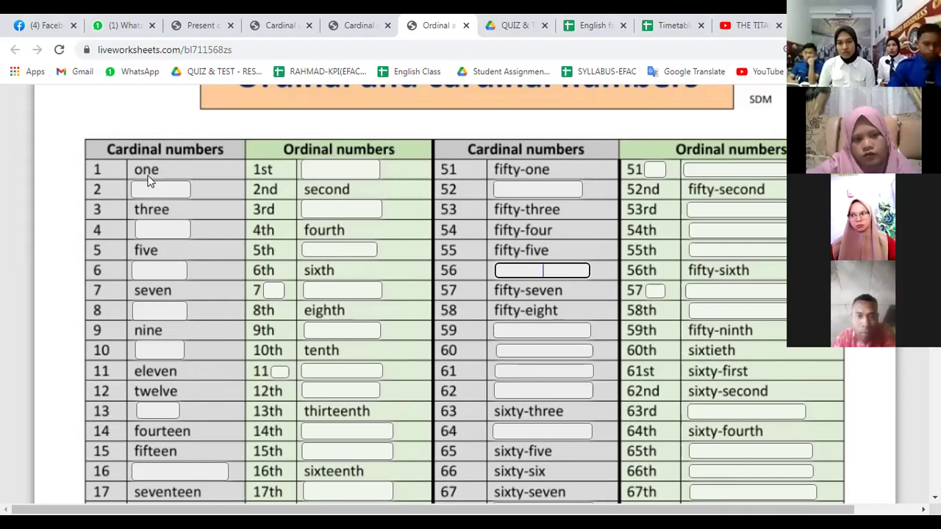
{"action": "left_click", "coordinate": [332, 172]}
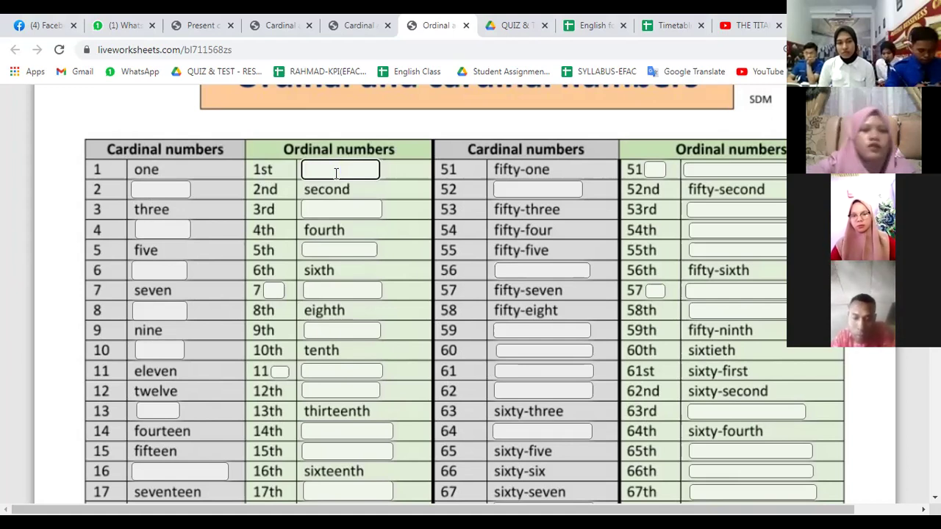
{"action": "type", "text": "f"}
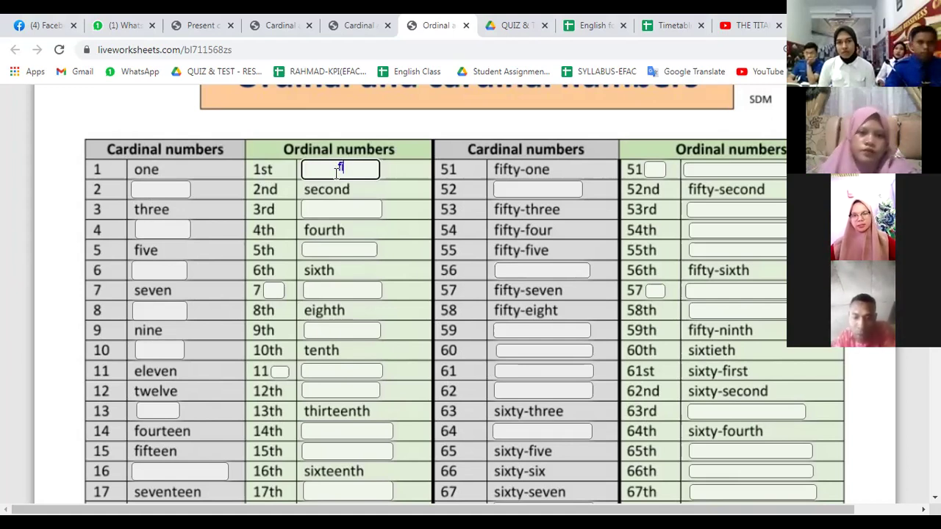
{"action": "type", "text": "irst"}
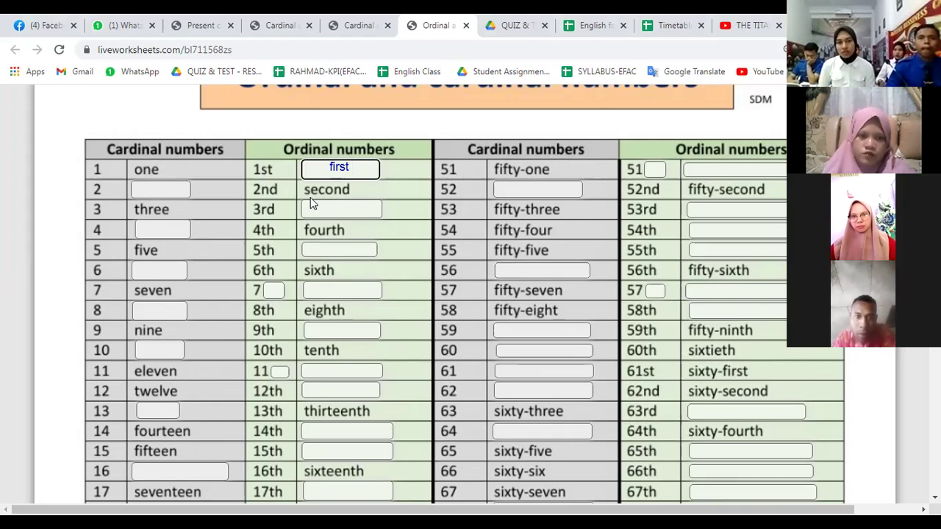
{"action": "left_click", "coordinate": [163, 190]}
{"action": "type", "text": "two"}
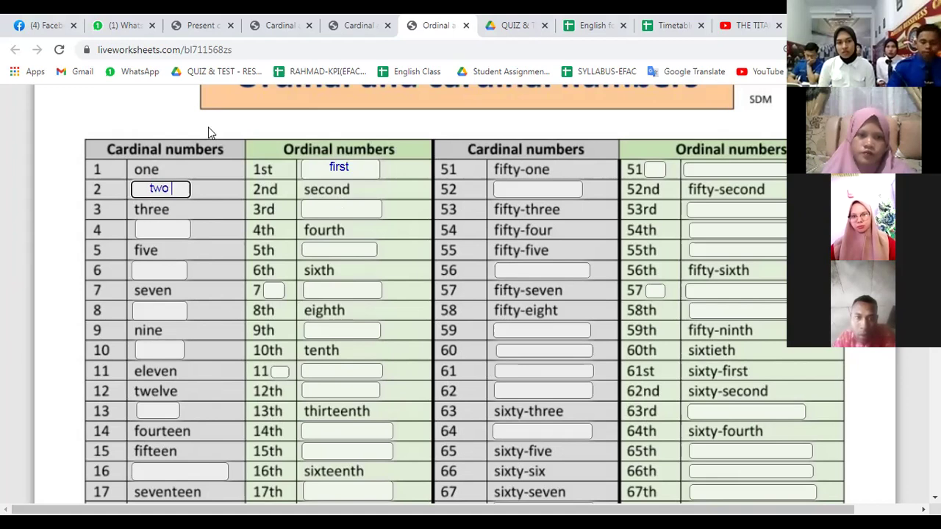
Fill in "third" as the ordinal word for 3rd and "four" as the cardinal word for 4
{"action": "left_click", "coordinate": [331, 215]}
{"action": "type", "text": "third"}
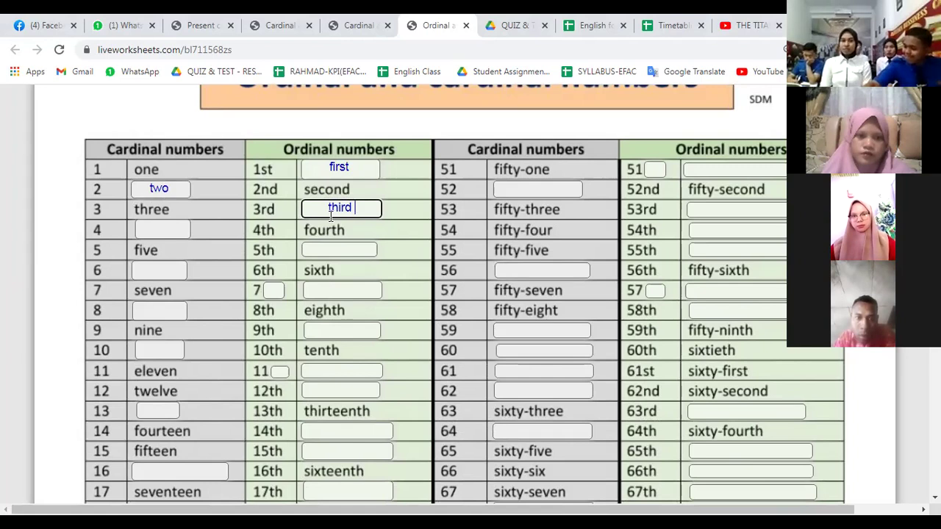
{"action": "left_click", "coordinate": [157, 229]}
{"action": "type", "text": "four"}
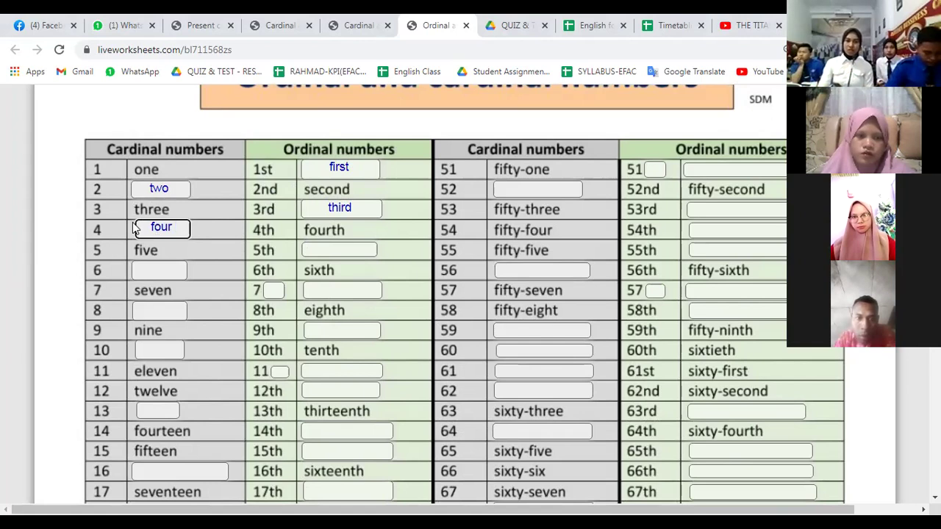
Fill in "seventeenth" as the ordinal word for 17th
{"action": "scroll", "coordinate": [147, 229], "scroll_direction": "down", "scroll_amount": 1}
{"action": "scroll", "coordinate": [135, 228], "scroll_direction": "down", "scroll_amount": 2}
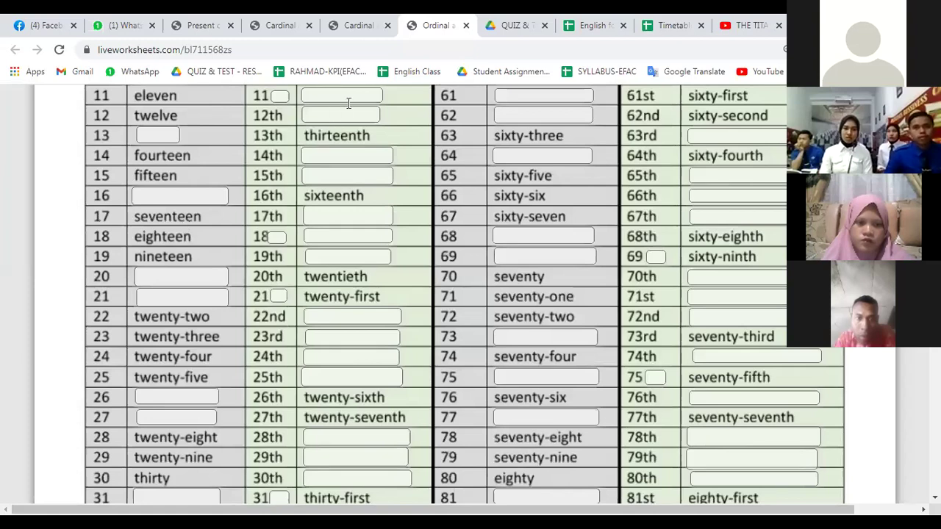
{"action": "left_click", "coordinate": [343, 214]}
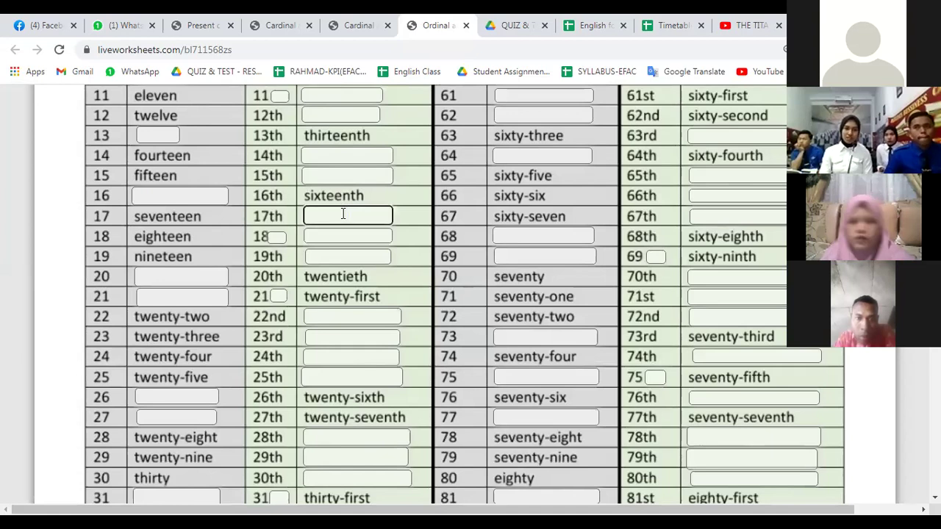
{"action": "type", "text": "seven"}
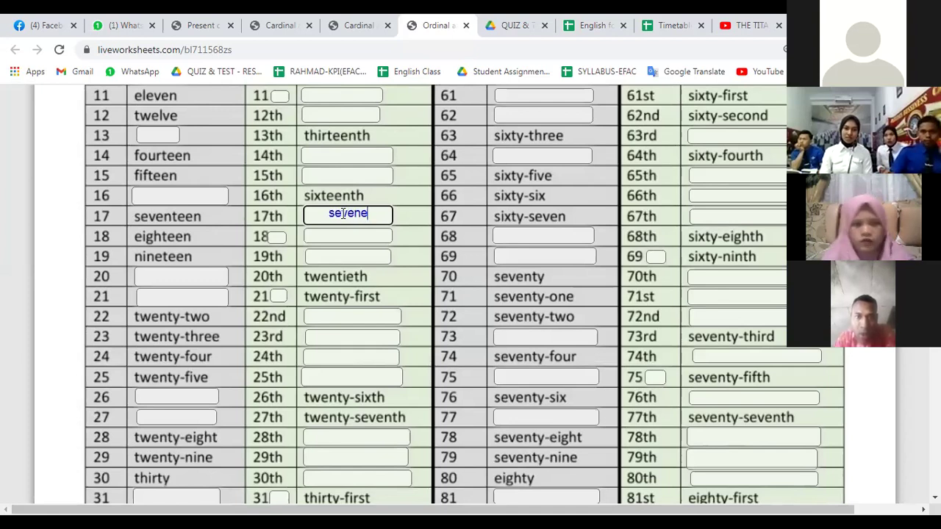
{"action": "type", "text": "tee"}
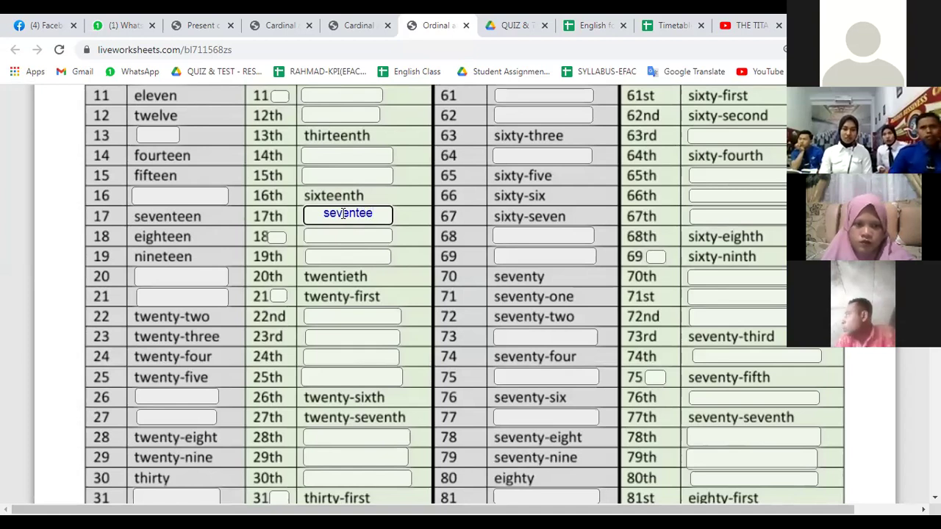
{"action": "type", "text": "nt"}
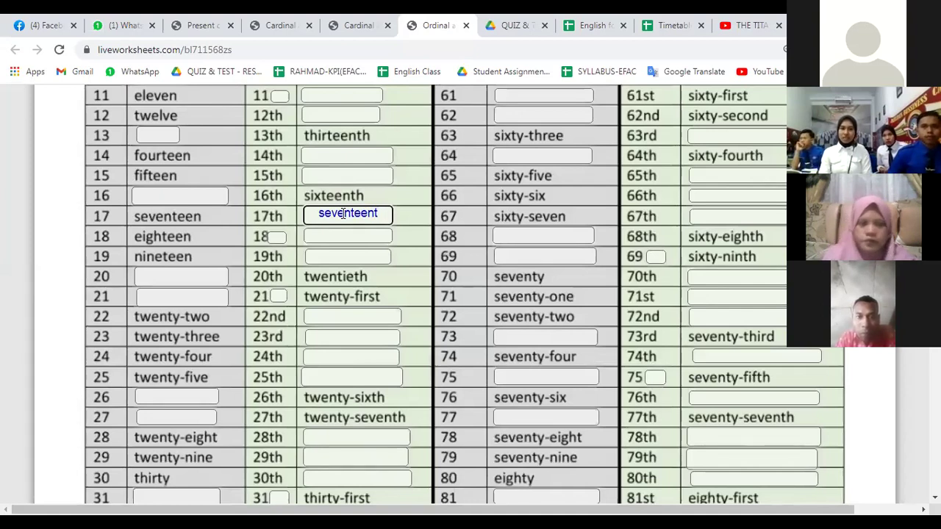
{"action": "type", "text": "h"}
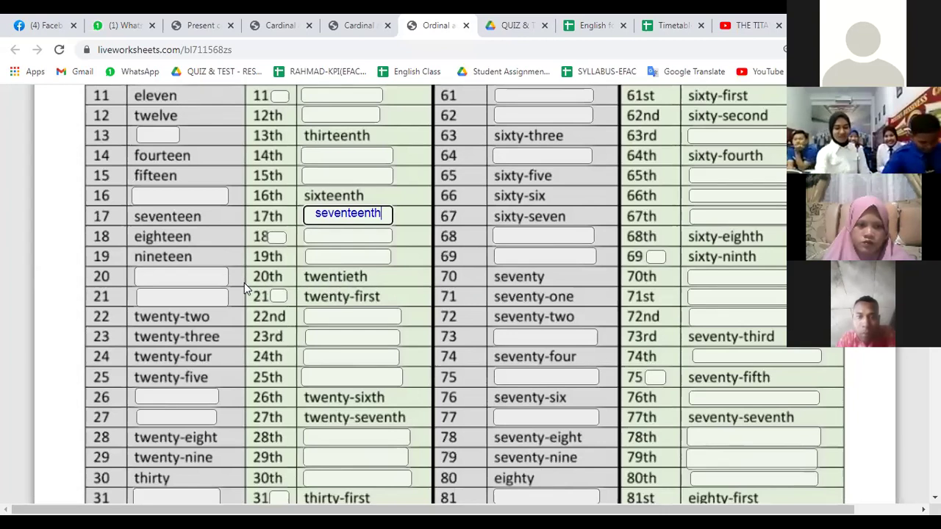
Fill in the cardinal words "twenty" for 20 and "sixty-eight" for 68
{"action": "left_click", "coordinate": [210, 280]}
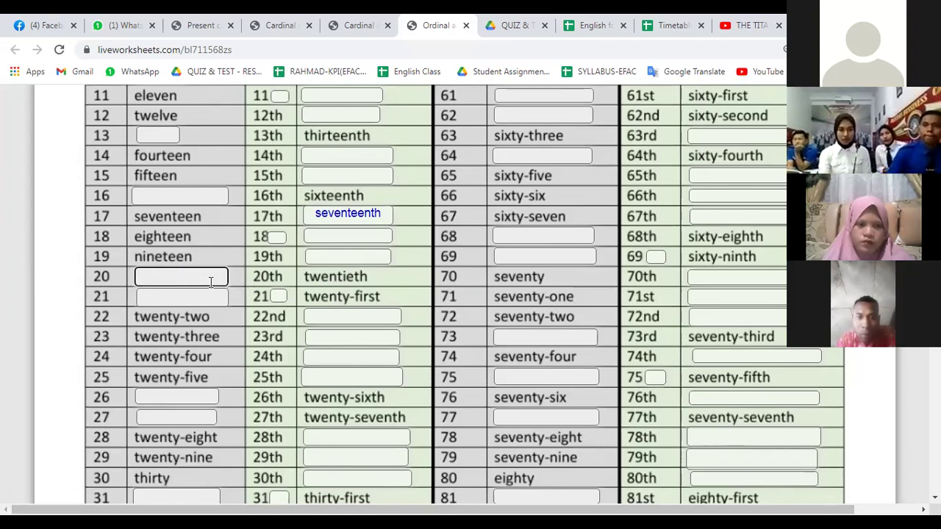
{"action": "type", "text": "twenty"}
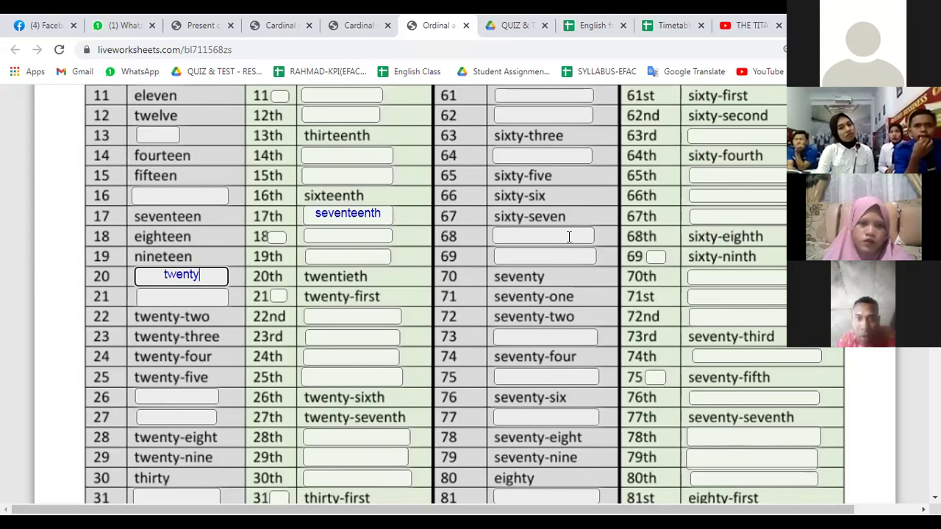
{"action": "left_click", "coordinate": [570, 236]}
{"action": "type", "text": "sixty"}
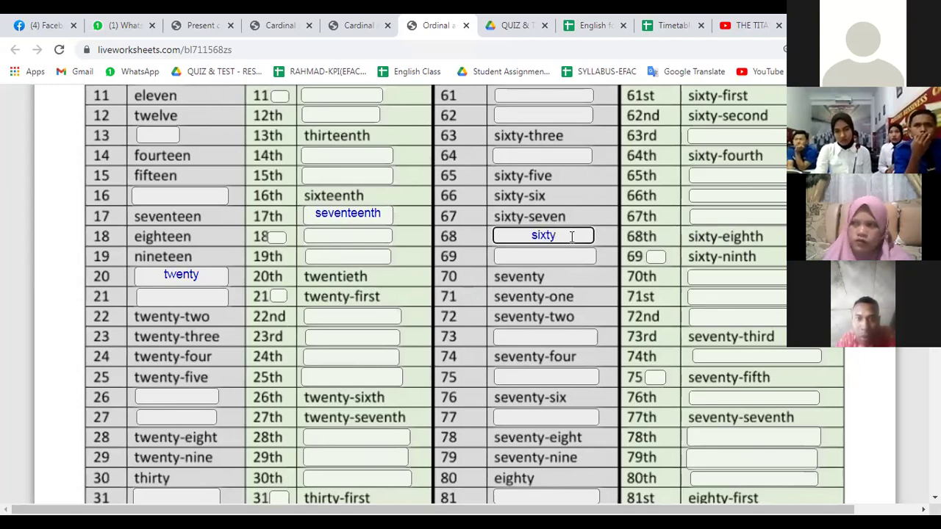
{"action": "type", "text": "-e"}
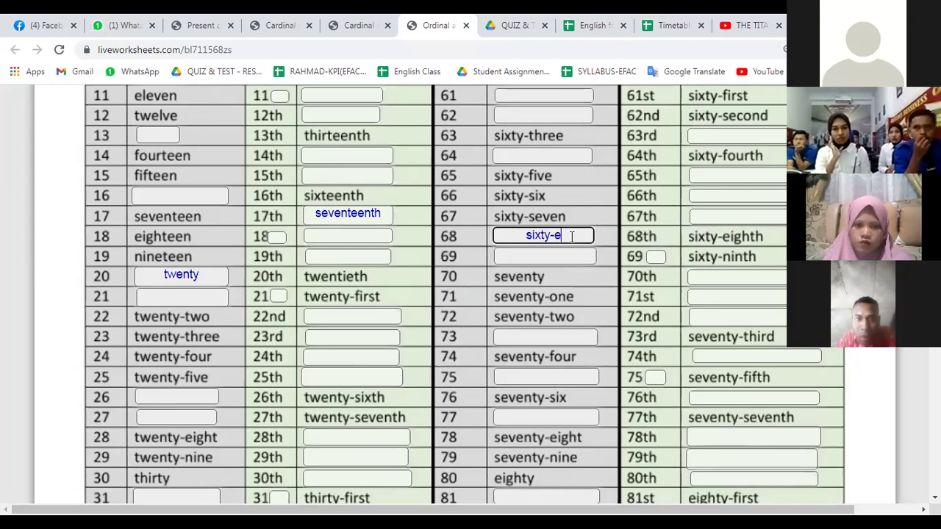
{"action": "type", "text": "ight"}
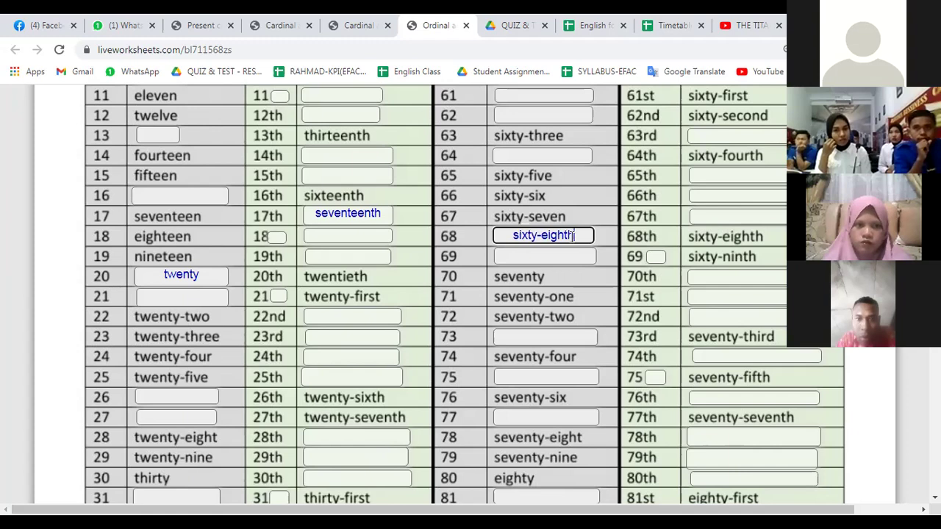
{"action": "key", "text": "BackSpace"}
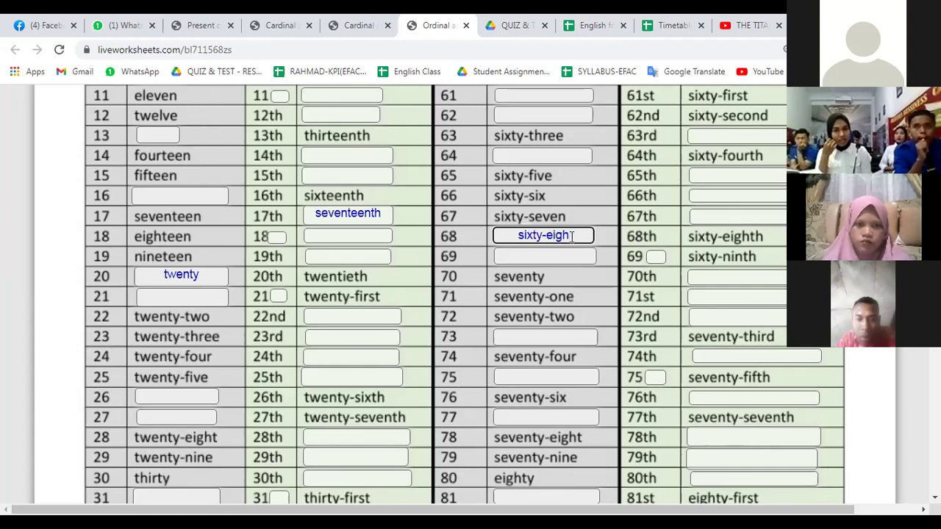
{"action": "type", "text": "t"}
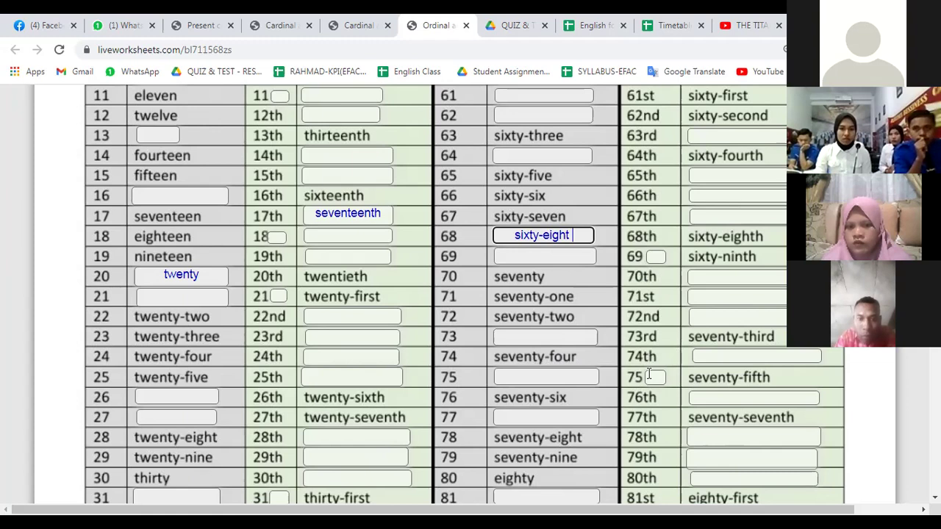
Fill in "seventy-fourth" as the ordinal word for 74th
{"action": "left_click", "coordinate": [702, 359]}
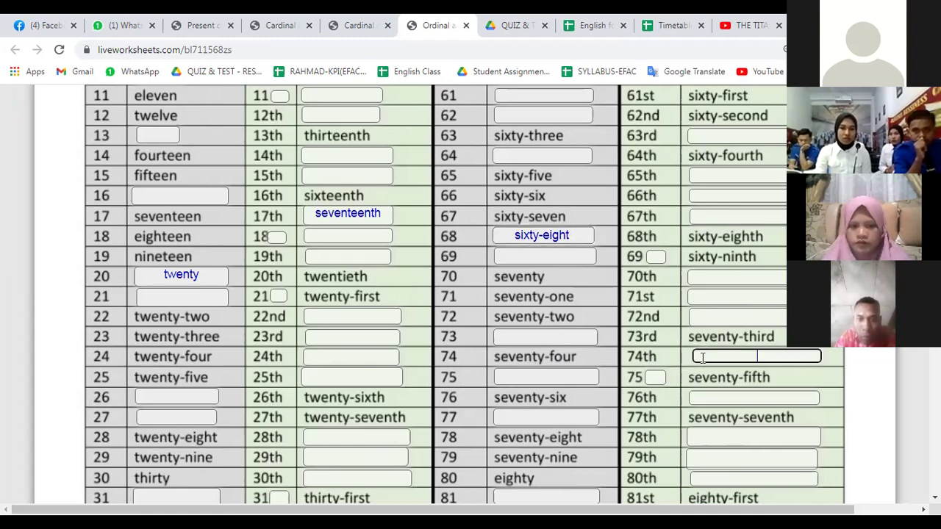
{"action": "type", "text": "seventy"}
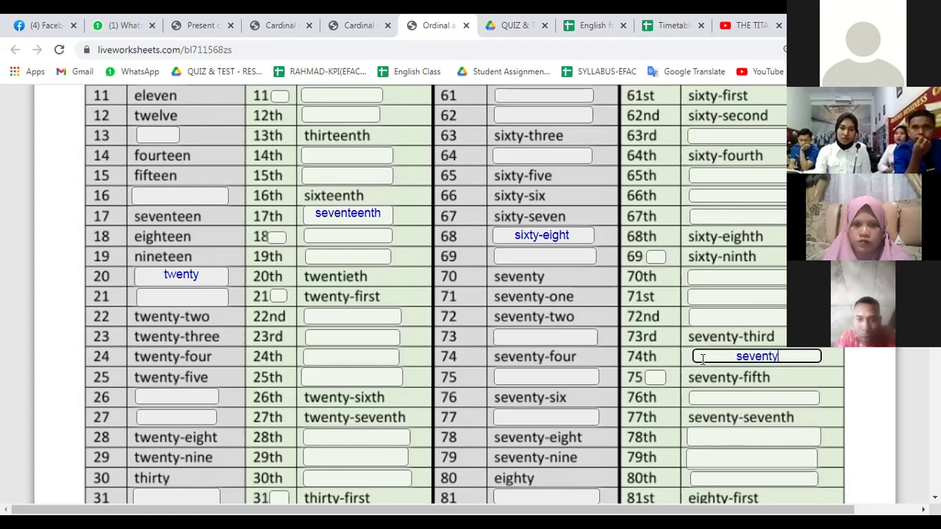
{"action": "type", "text": "-fourth"}
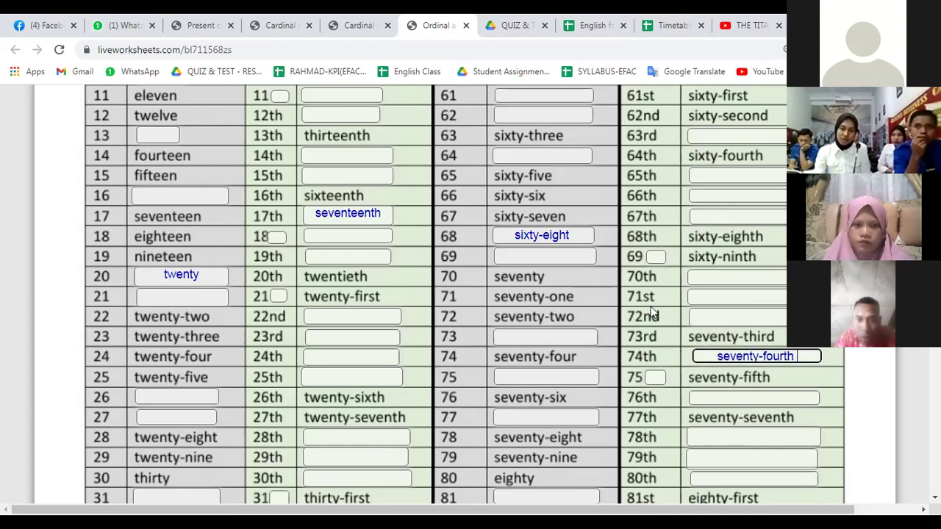
Finish the worksheet and choose to have the answers checked
{"action": "scroll", "coordinate": [652, 311], "scroll_direction": "up", "scroll_amount": 4}
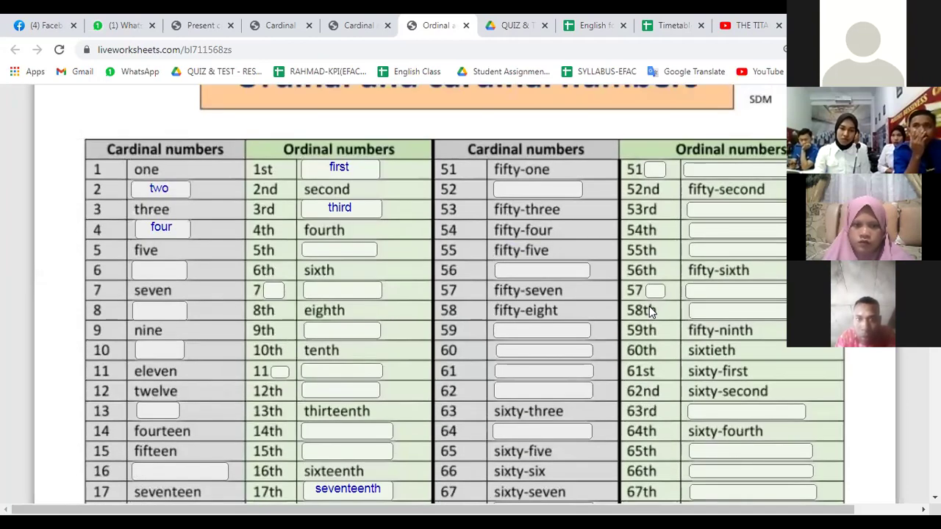
{"action": "scroll", "coordinate": [651, 312], "scroll_direction": "down", "scroll_amount": 3}
{"action": "scroll", "coordinate": [649, 307], "scroll_direction": "down", "scroll_amount": 13}
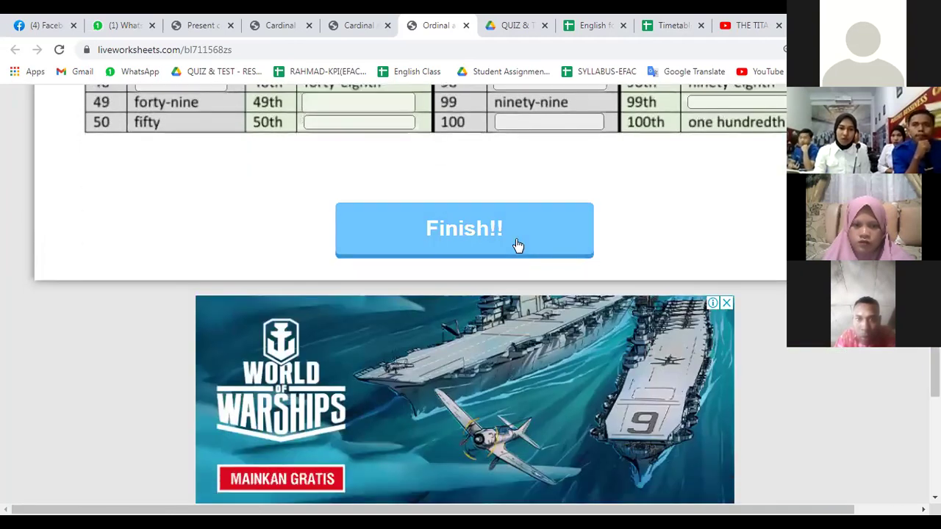
{"action": "left_click", "coordinate": [518, 245]}
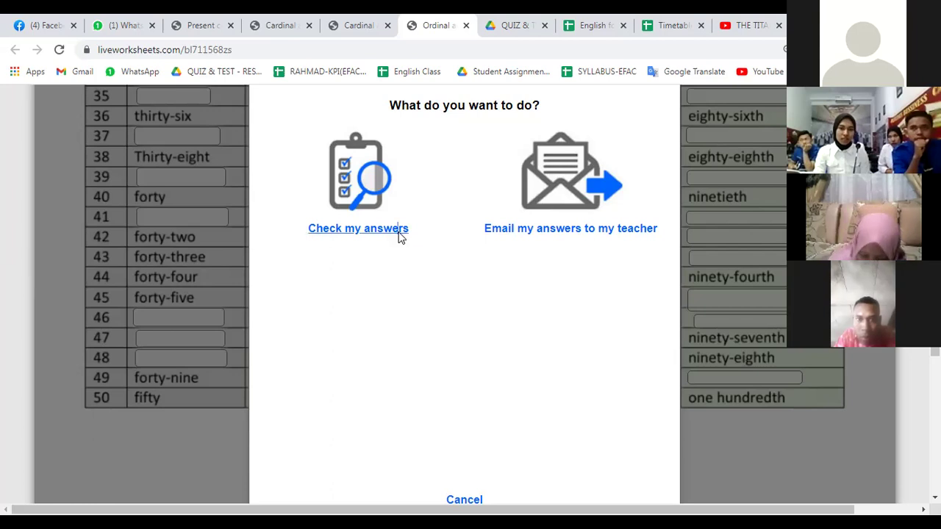
{"action": "left_click", "coordinate": [400, 235]}
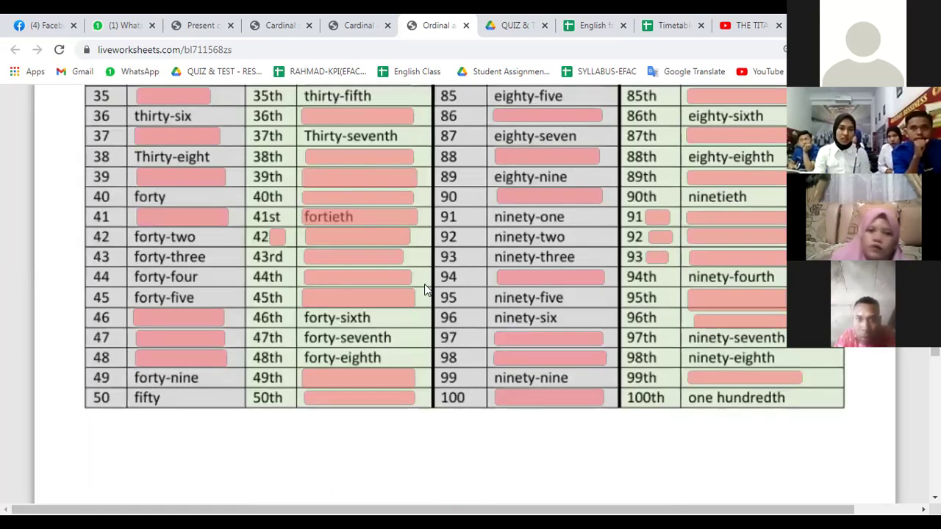
Review the marked answers throughout the table and the score at the start of the worksheet
{"action": "scroll", "coordinate": [425, 289], "scroll_direction": "up", "scroll_amount": 6}
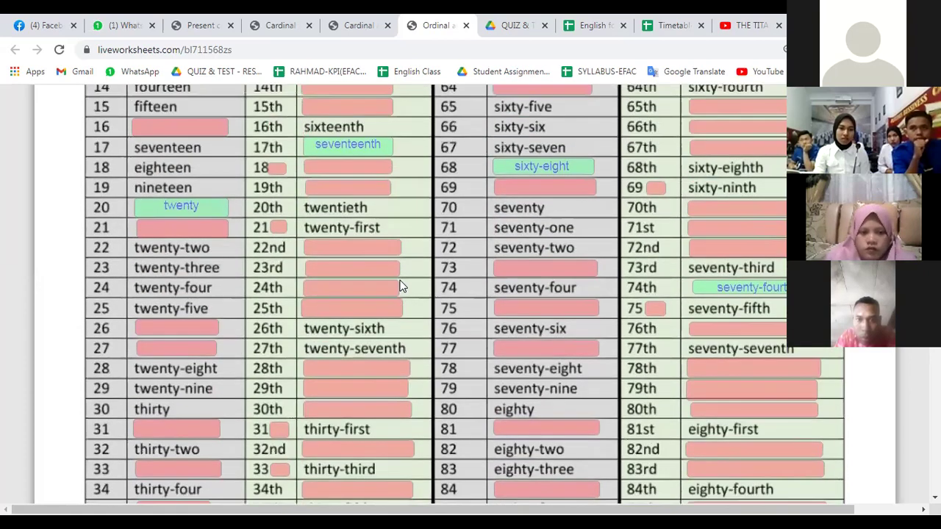
{"action": "scroll", "coordinate": [401, 287], "scroll_direction": "up", "scroll_amount": 4}
{"action": "scroll", "coordinate": [397, 280], "scroll_direction": "down", "scroll_amount": 2}
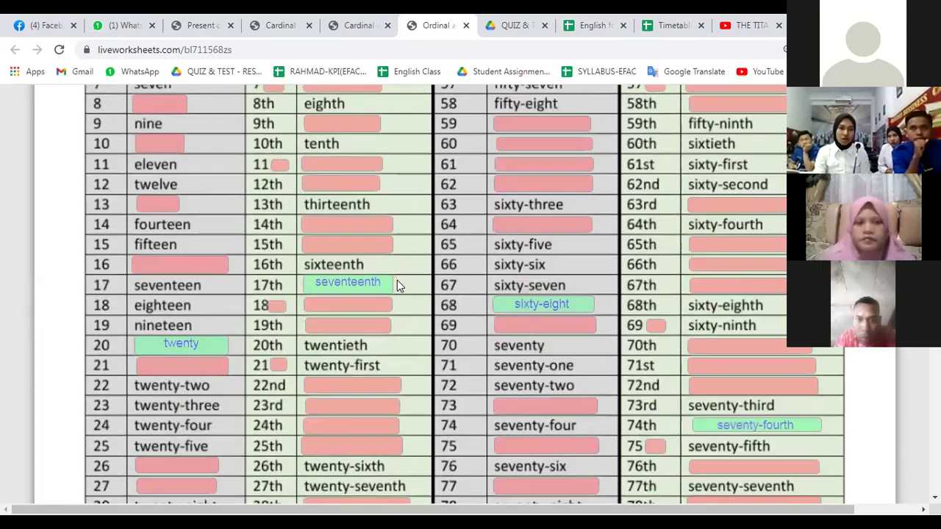
{"action": "scroll", "coordinate": [732, 377], "scroll_direction": "up", "scroll_amount": 5}
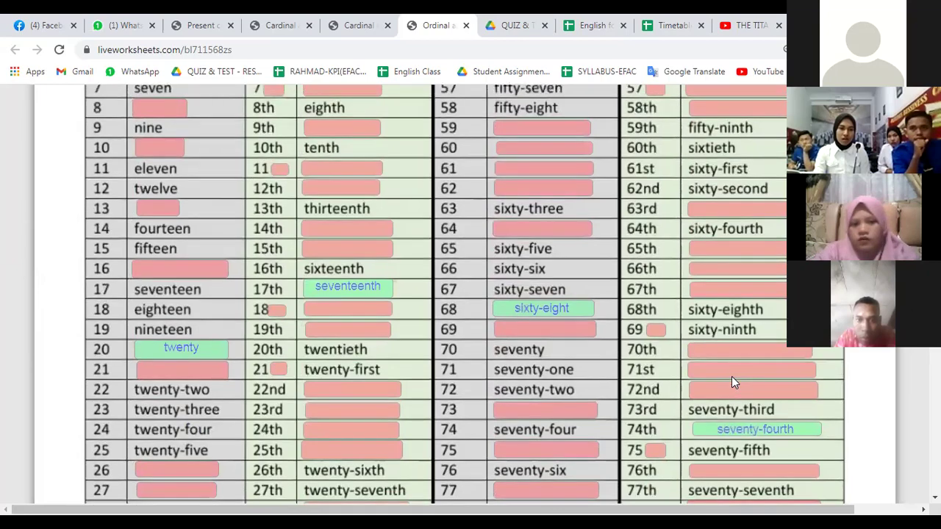
{"action": "scroll", "coordinate": [726, 365], "scroll_direction": "down", "scroll_amount": 2}
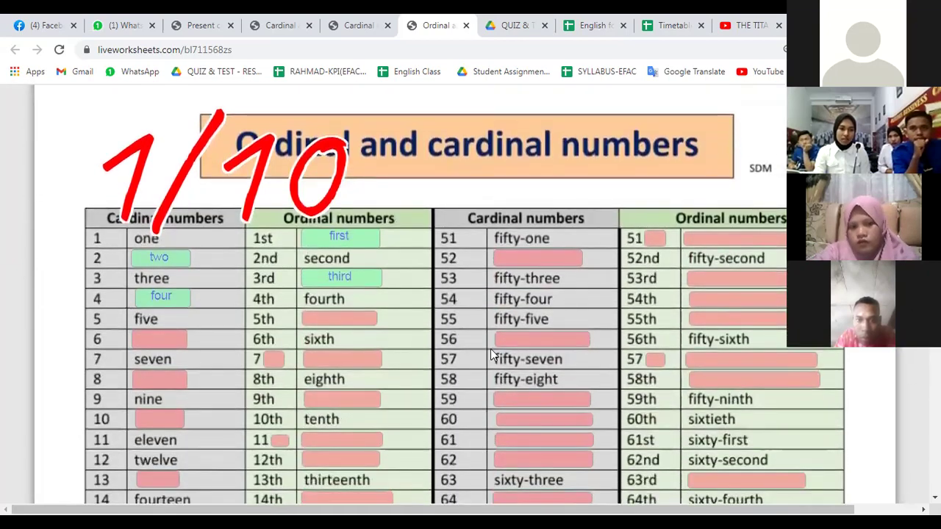
{"action": "scroll", "coordinate": [417, 359], "scroll_direction": "down", "scroll_amount": 9}
{"action": "scroll", "coordinate": [417, 359], "scroll_direction": "down", "scroll_amount": 3}
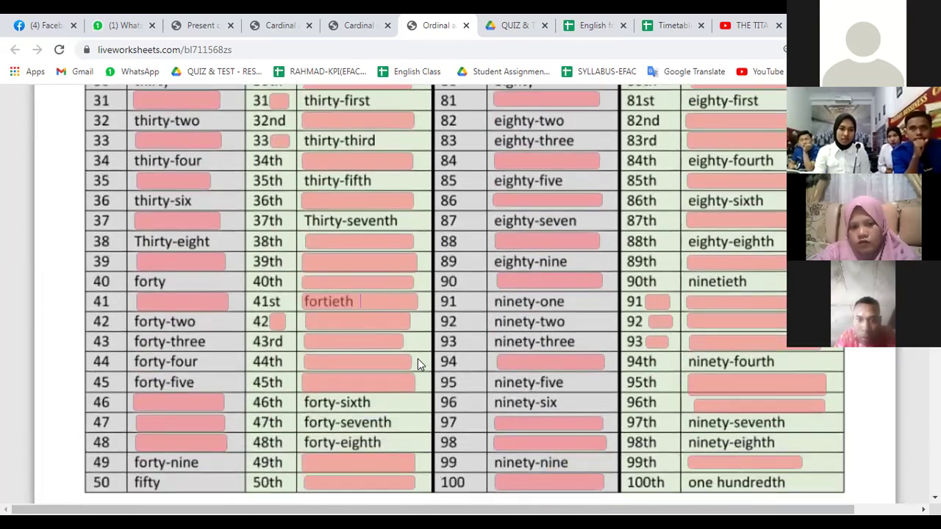
{"action": "scroll", "coordinate": [504, 350], "scroll_direction": "up", "scroll_amount": 8}
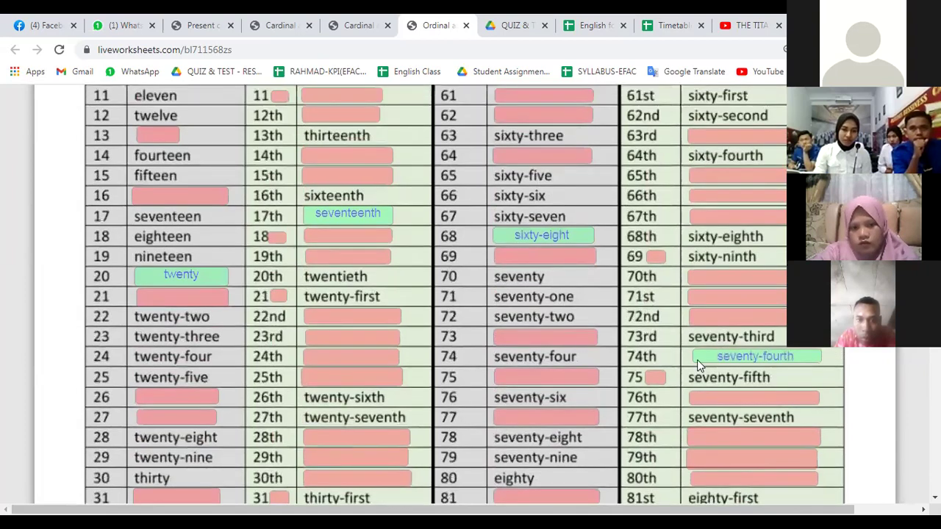
{"action": "scroll", "coordinate": [695, 323], "scroll_direction": "up", "scroll_amount": 6}
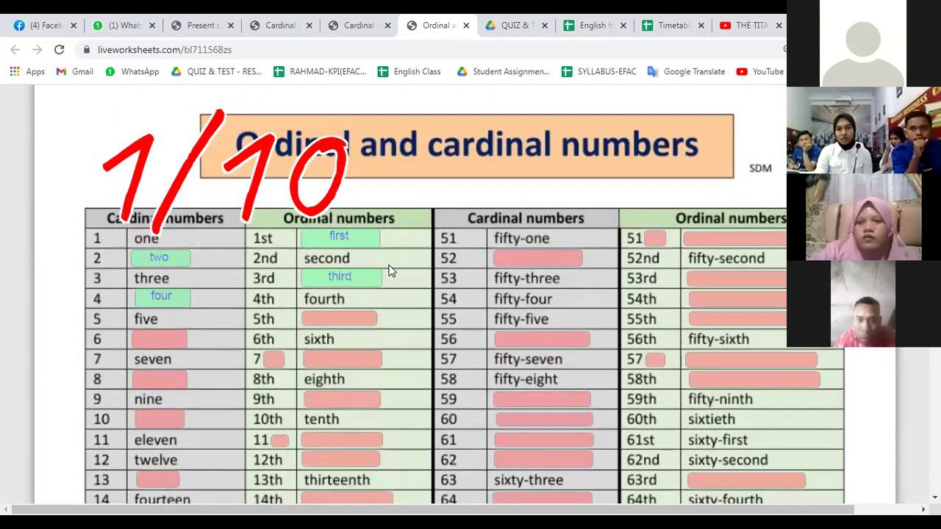